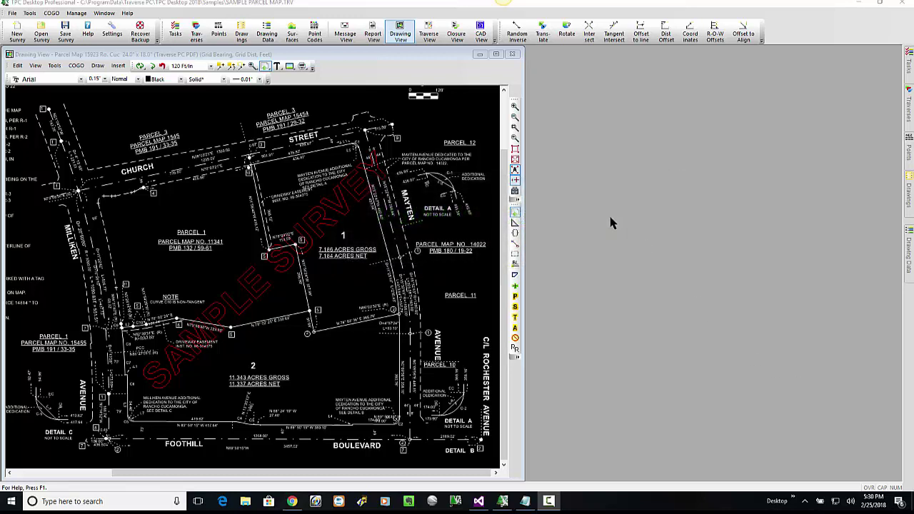
# Zoom in on the Mayten centerline curve with a zoom window
pyautogui.click(514, 127)
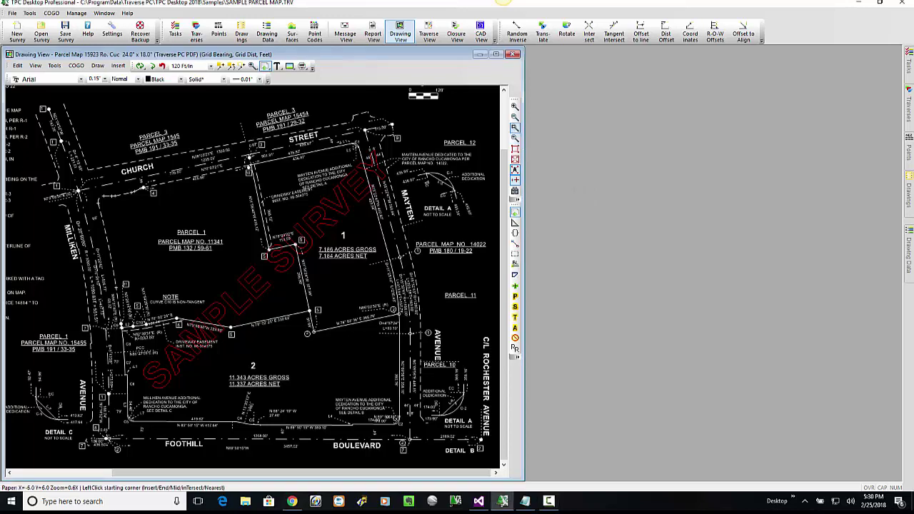
pyautogui.click(346, 248)
pyautogui.click(450, 368)
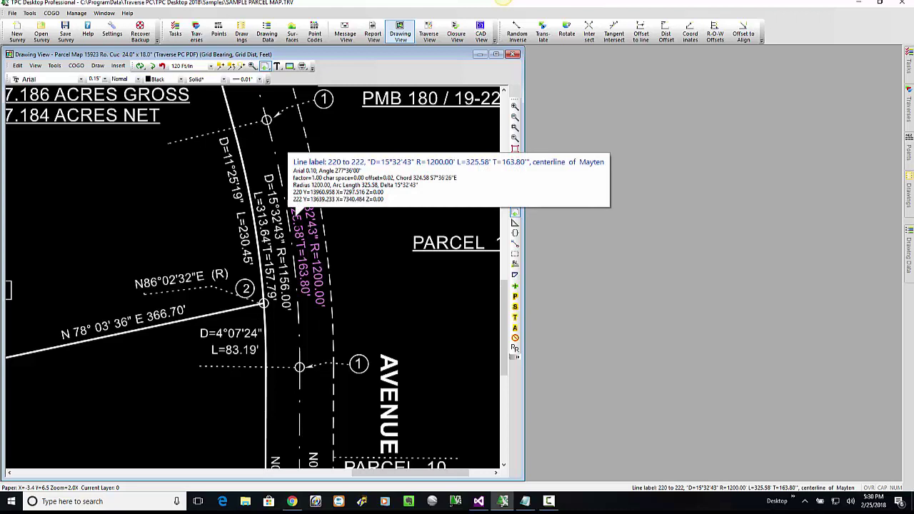
# Delineate the centerline of Mayten traverse via its curve label's Traverse Tools menu
pyautogui.rightClick(295, 215)
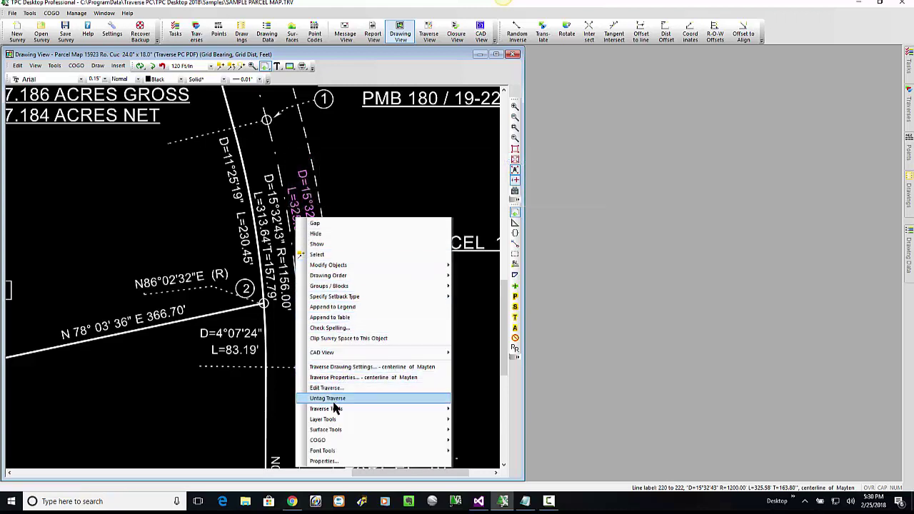
pyautogui.moveTo(332, 408)
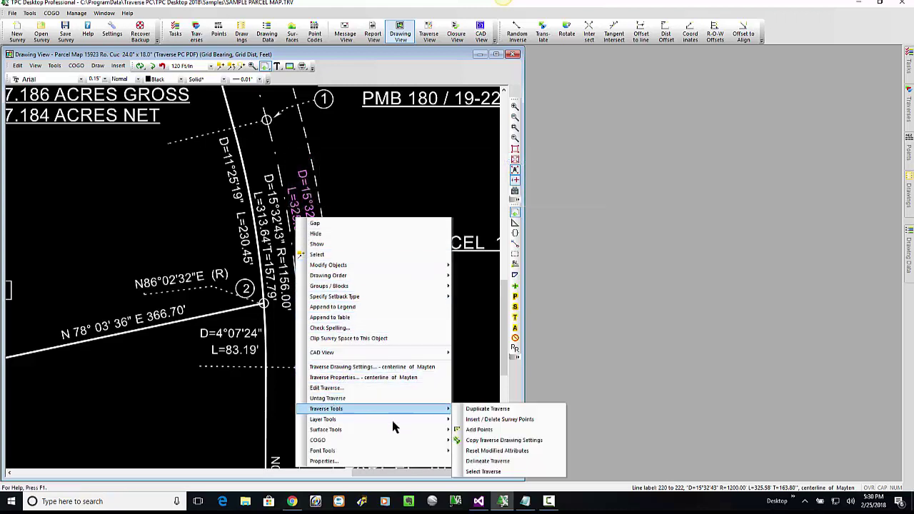
pyautogui.click(515, 461)
pyautogui.moveTo(507, 304)
pyautogui.mouseDown()
pyautogui.moveTo(503, 203)
pyautogui.moveTo(508, 371)
pyautogui.moveTo(503, 280)
pyautogui.mouseUp()
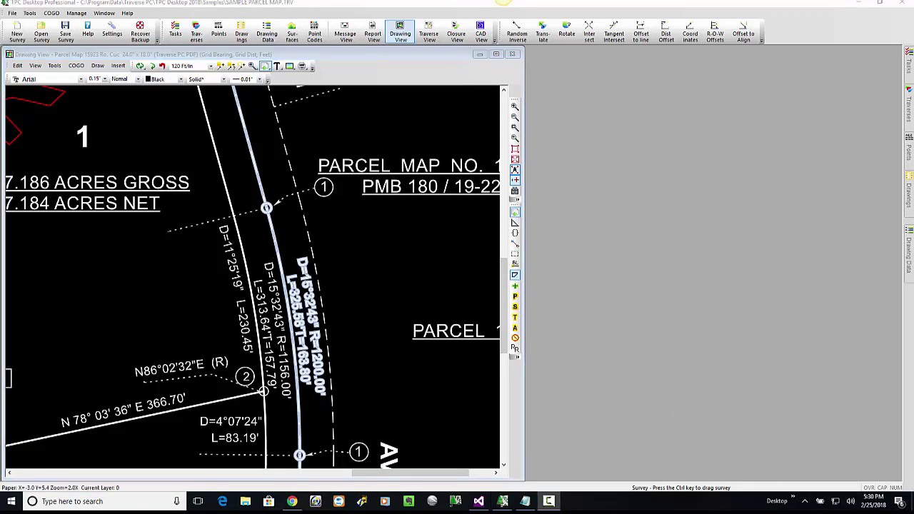
# Apply the Stacked curve label style to the Mayten centerline in Traverse Drawing Settings
pyautogui.click(510, 279)
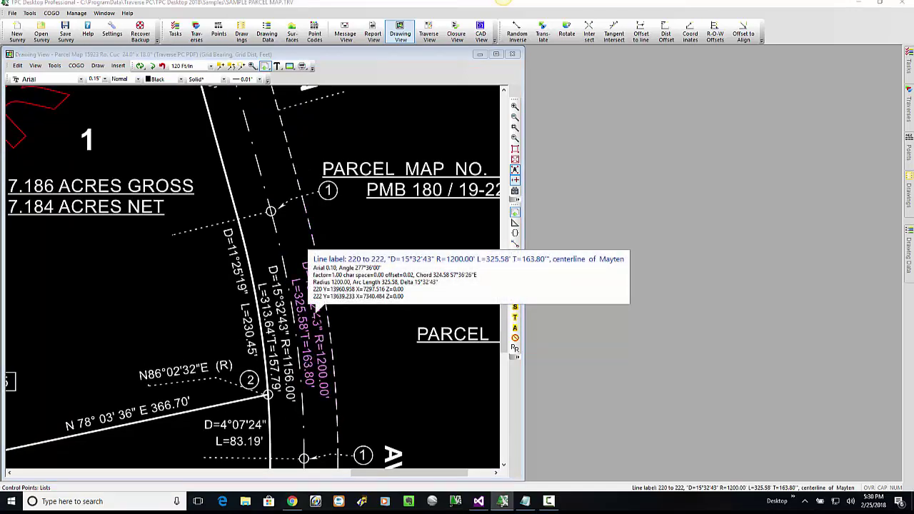
pyautogui.doubleClick(307, 243)
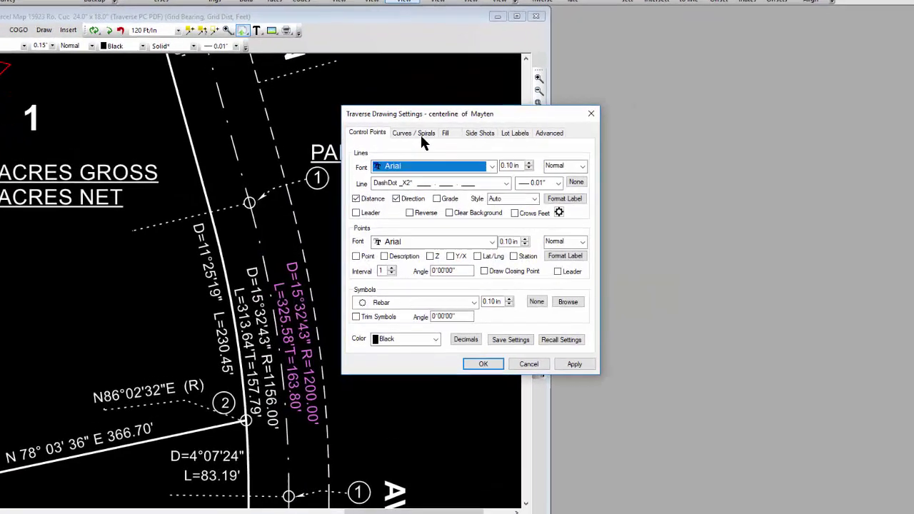
pyautogui.click(413, 152)
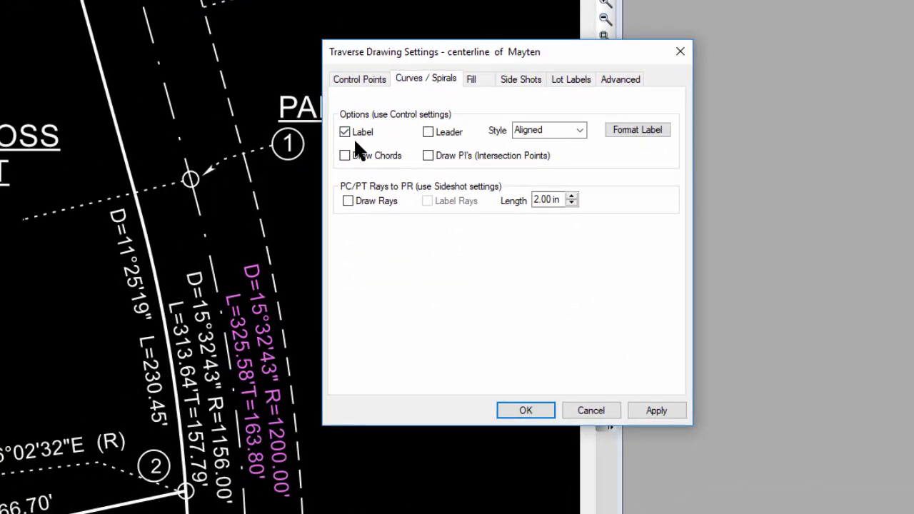
pyautogui.moveTo(427, 58); pyautogui.dragTo(616, 48)
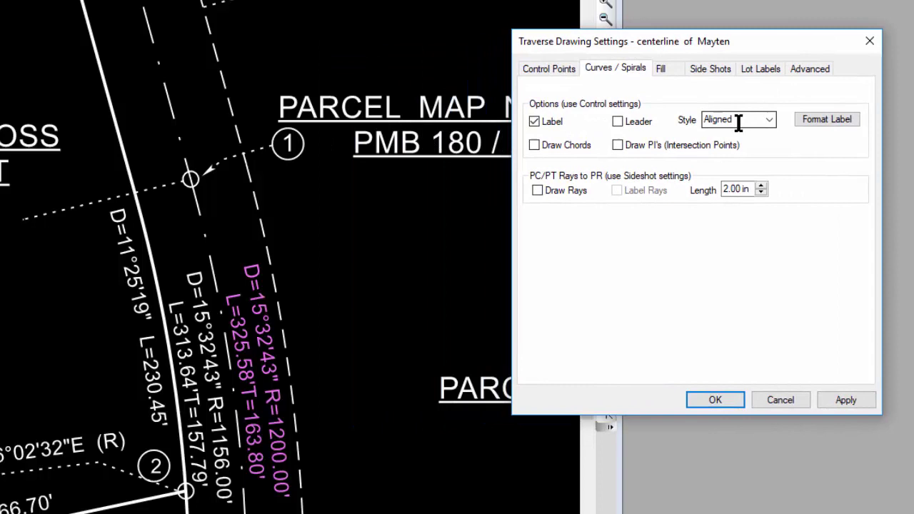
pyautogui.click(768, 119)
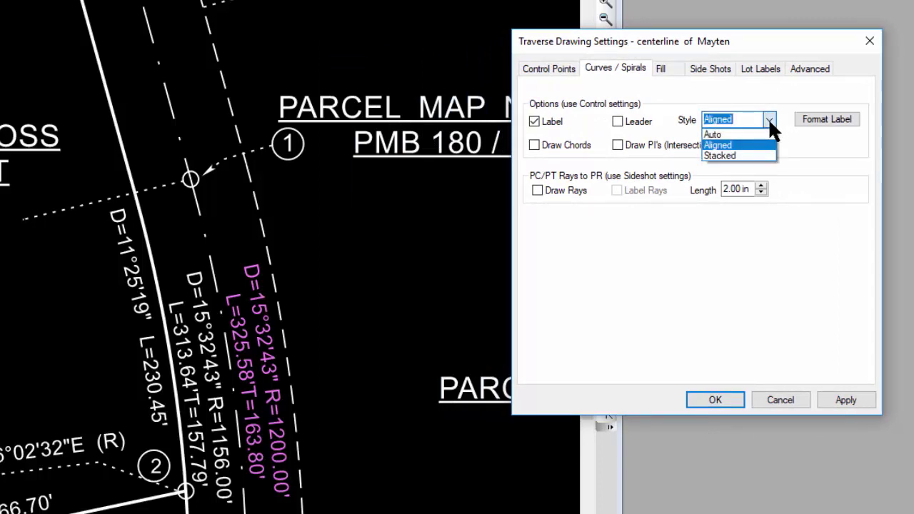
pyautogui.click(735, 155)
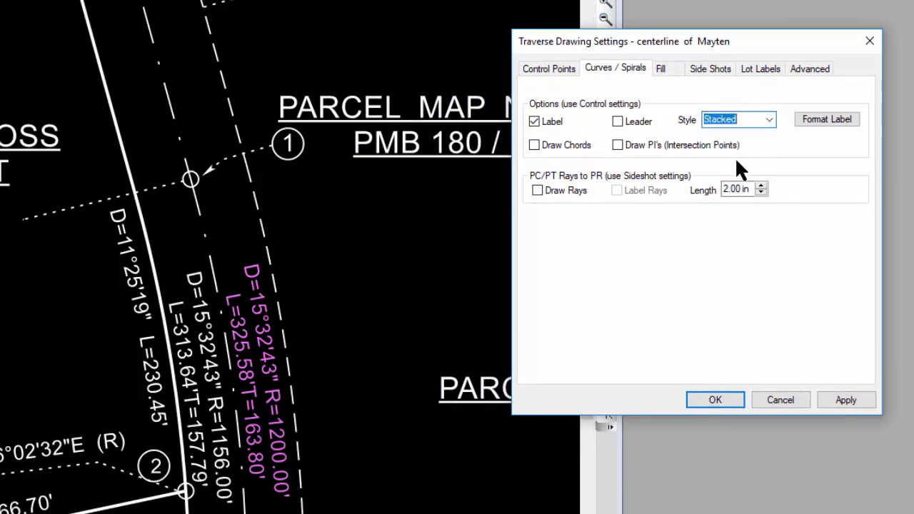
pyautogui.click(846, 397)
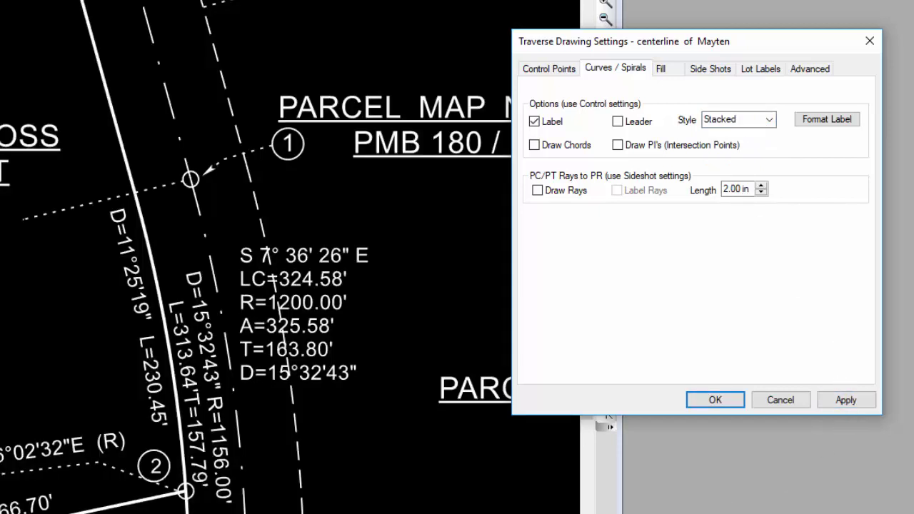
# Switch the curve label style back to Aligned and apply it
pyautogui.click(766, 119)
pyautogui.click(729, 145)
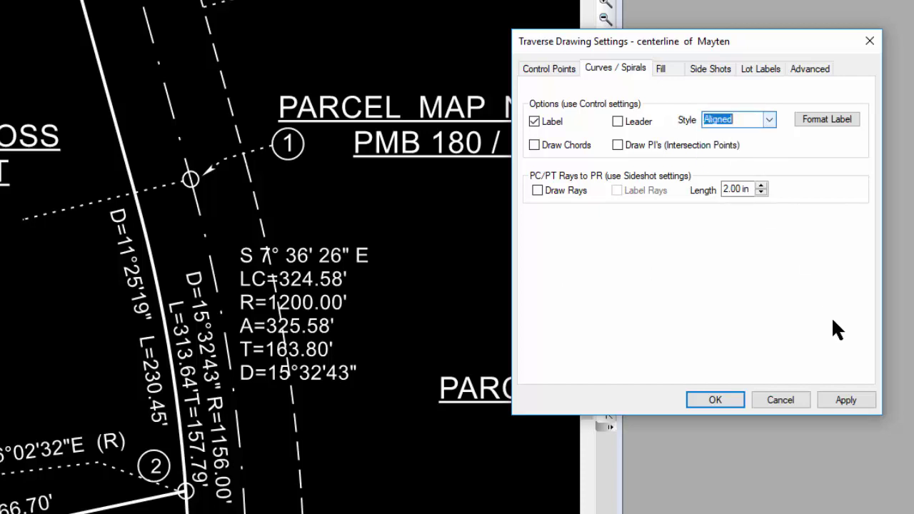
pyautogui.click(842, 394)
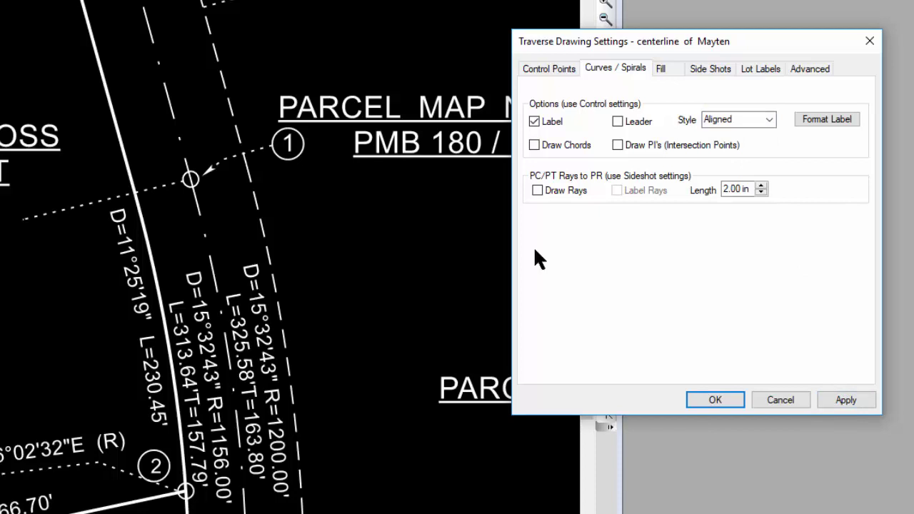
# Change the aligned curve format to 'D='D 'R='R 'L='A 'T='T on one line and apply it
pyautogui.click(835, 118)
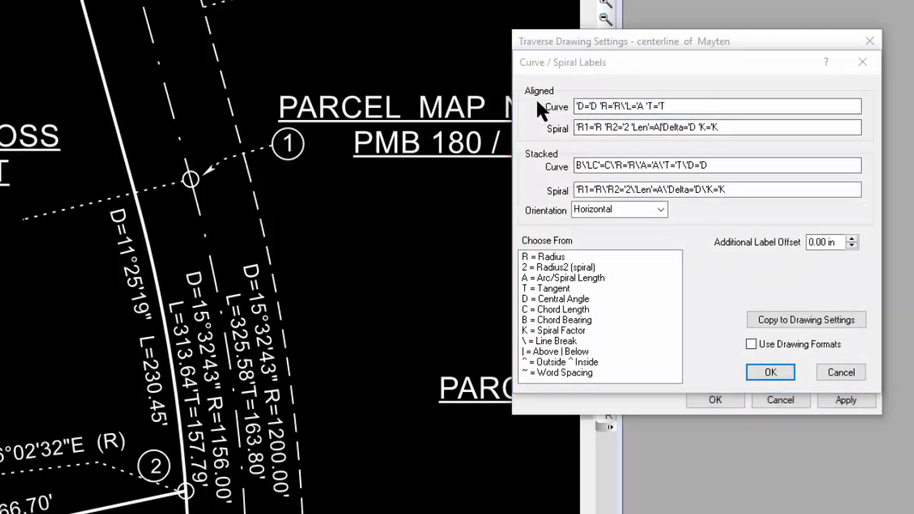
pyautogui.click(620, 106)
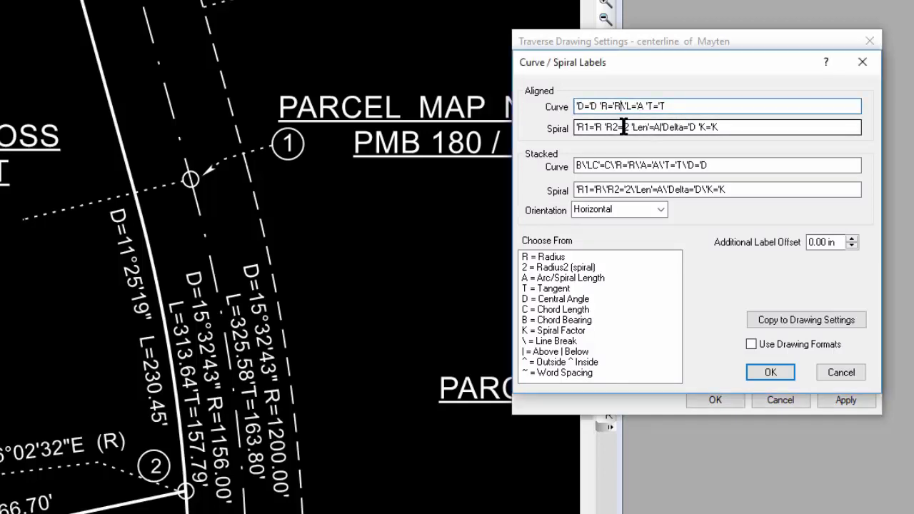
pyautogui.press('BackSpace')
pyautogui.click(773, 370)
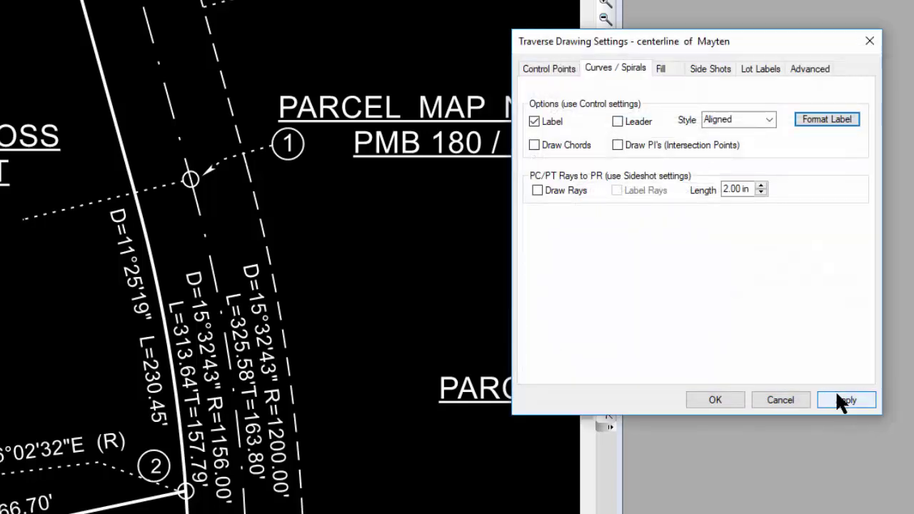
pyautogui.click(842, 399)
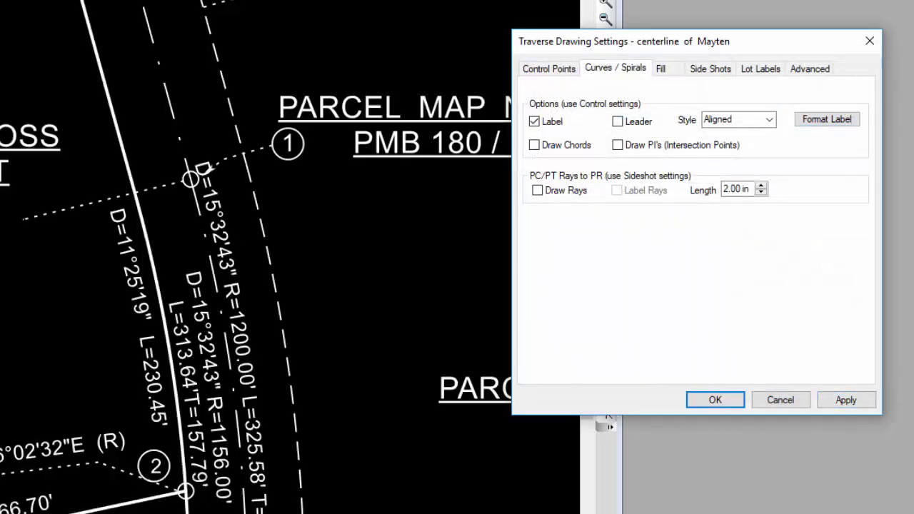
pyautogui.click(848, 117)
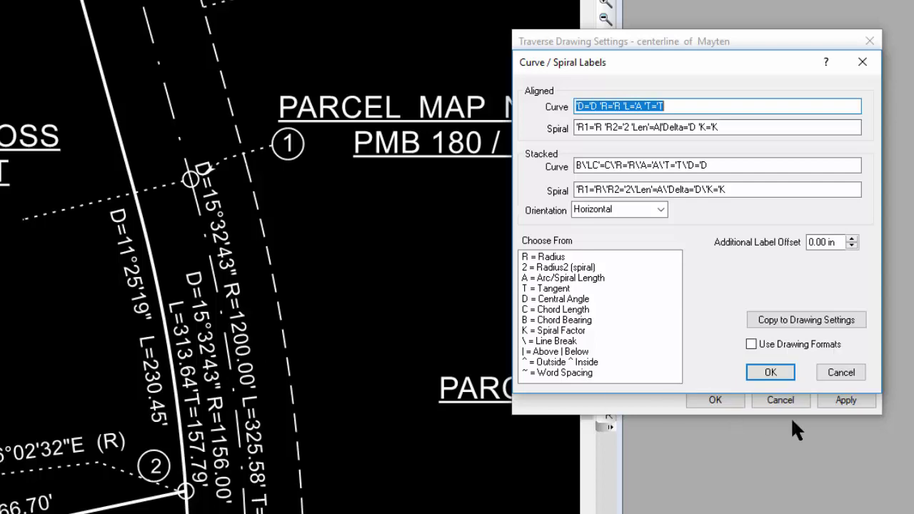
# Confirm the one-line curve label format and apply the Aligned label settings, closing both dialogs
pyautogui.click(771, 373)
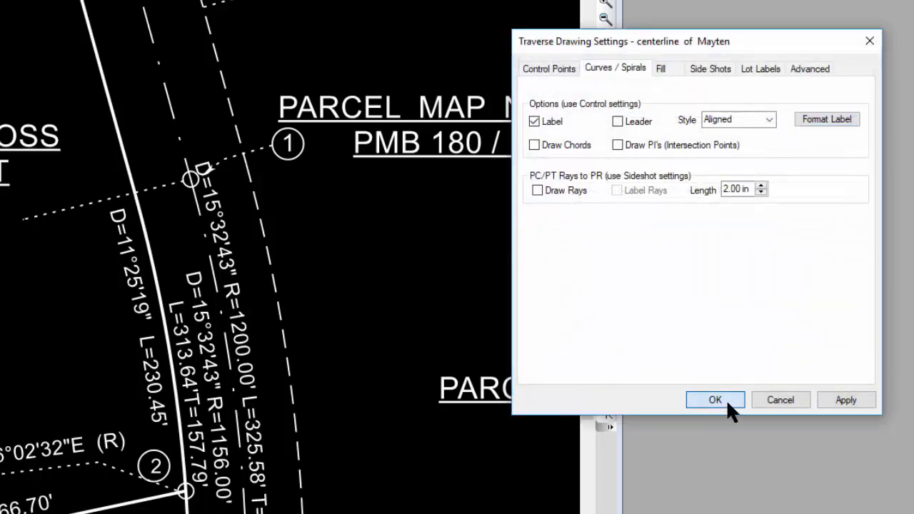
pyautogui.click(726, 400)
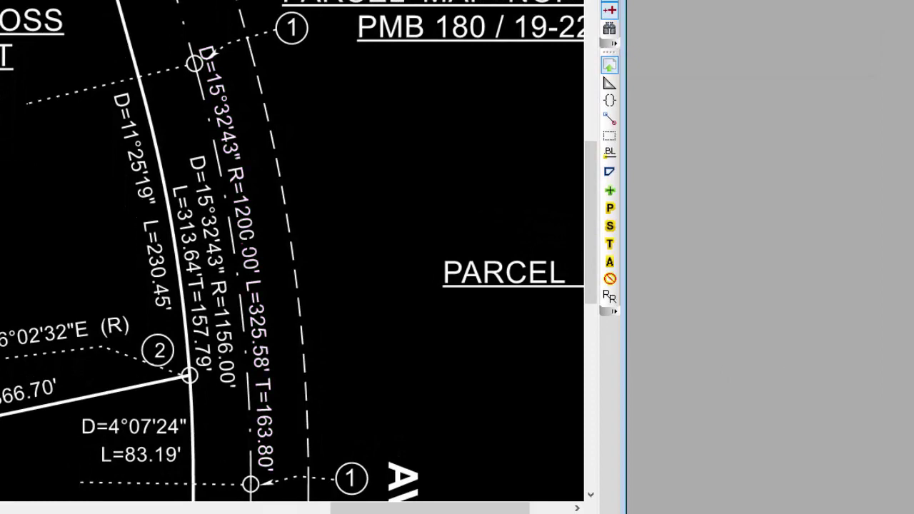
# Slide the Mayten curve label further down along its arc and scroll the drawing
pyautogui.moveTo(257, 278)
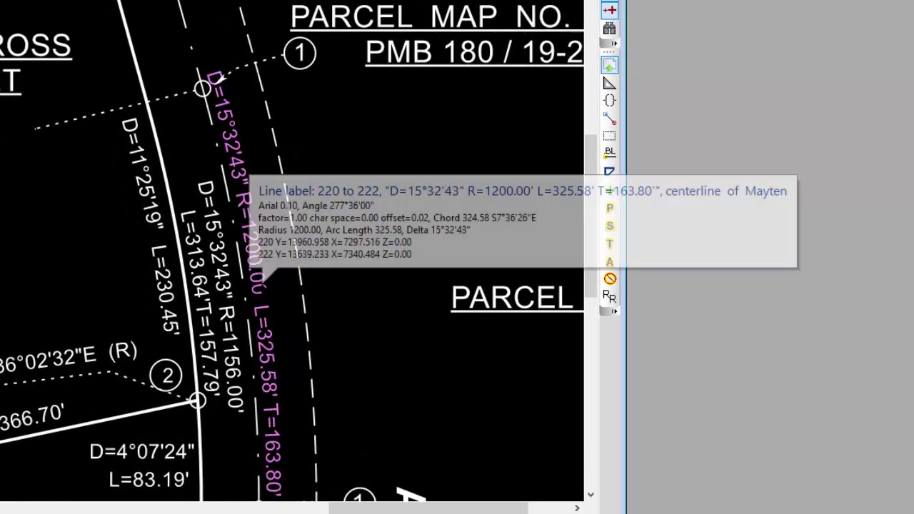
pyautogui.moveTo(259, 280); pyautogui.dragTo(275, 294)
pyautogui.moveTo(278, 296)
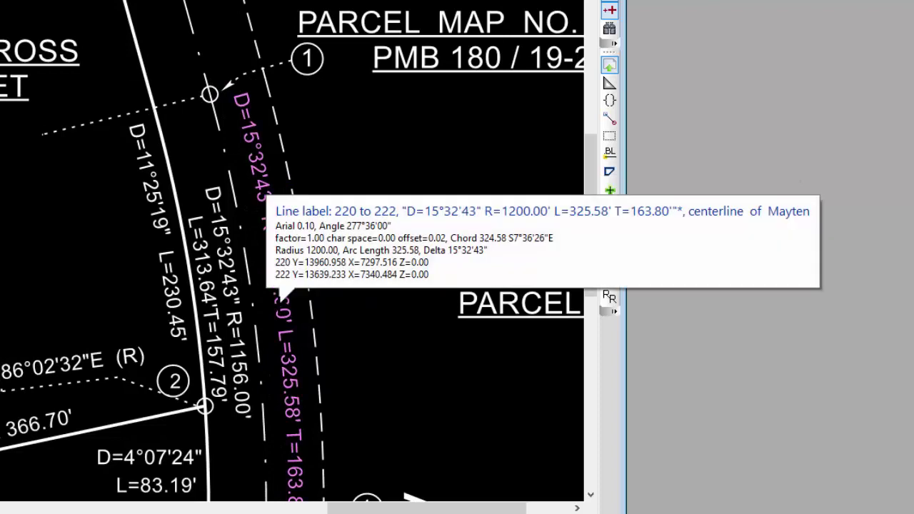
pyautogui.moveTo(590, 203)
pyautogui.mouseDown()
pyautogui.moveTo(586, 237)
pyautogui.moveTo(589, 229)
pyautogui.mouseUp()
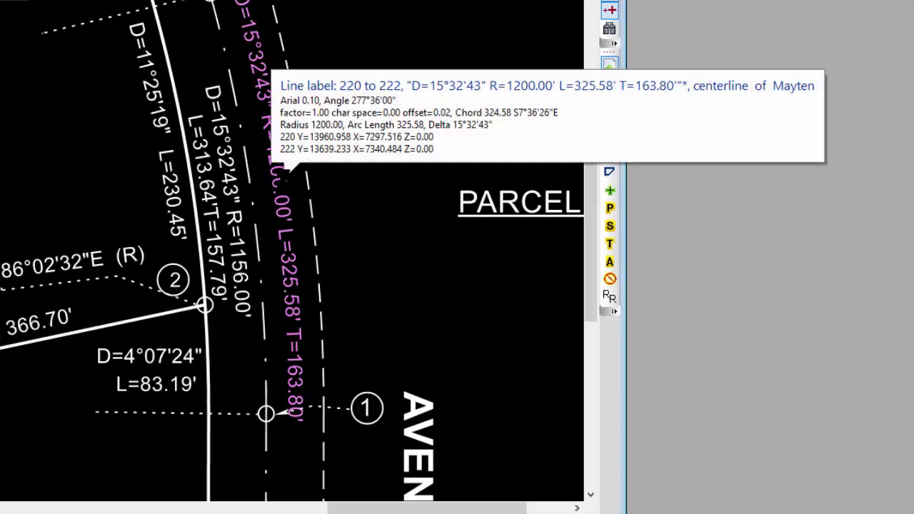
# Replace the space after 'R='R with a \ line break so D, R sit above L, T
pyautogui.rightClick(284, 178)
pyautogui.click(414, 7)
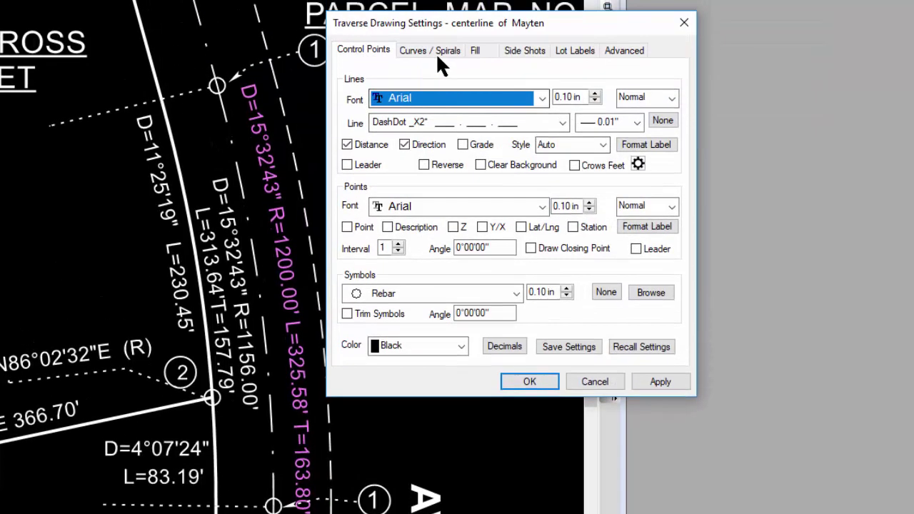
pyautogui.click(437, 57)
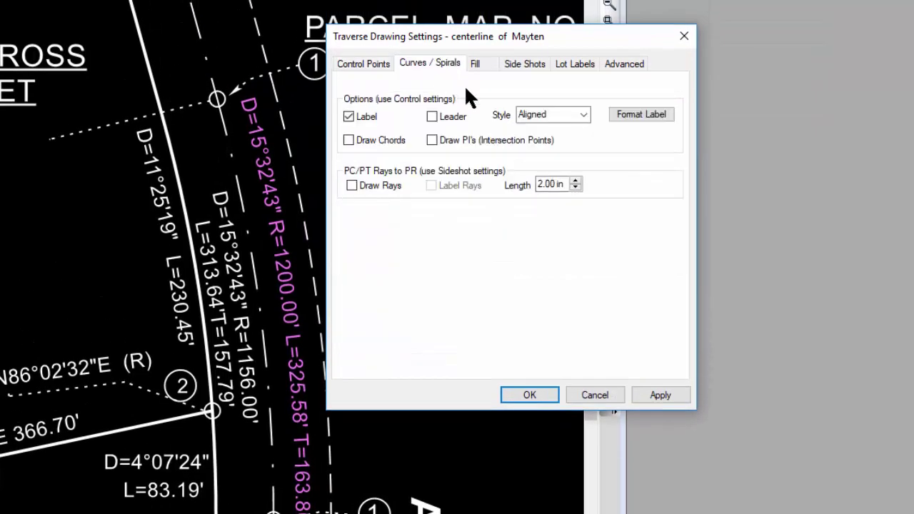
pyautogui.click(622, 116)
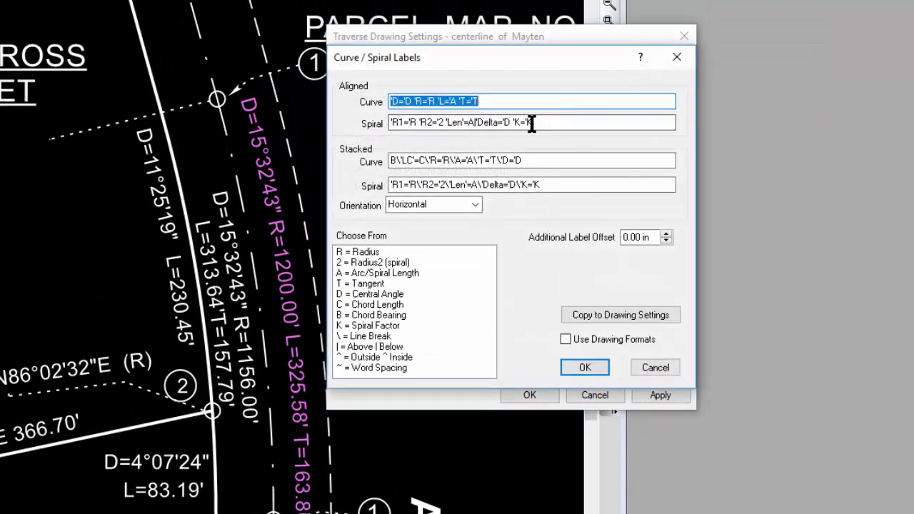
pyautogui.click(434, 101)
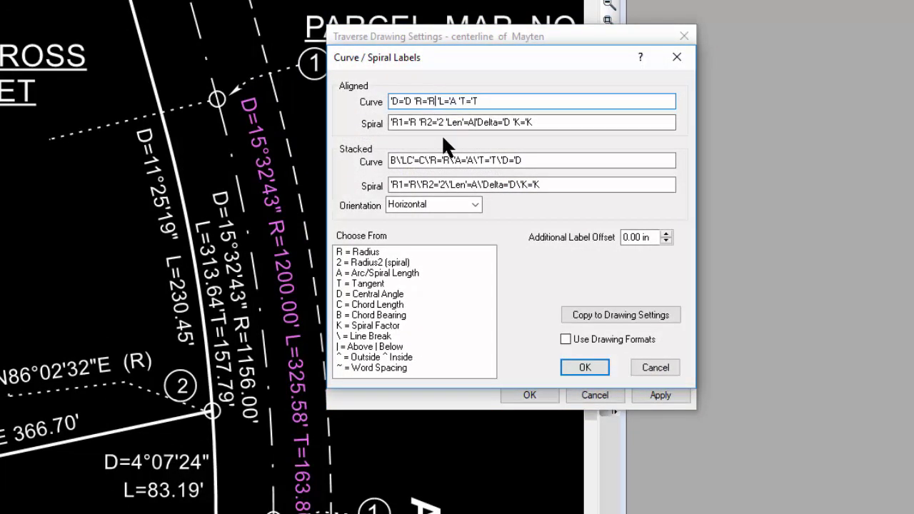
pyautogui.write('\\')
pyautogui.press('Delete')
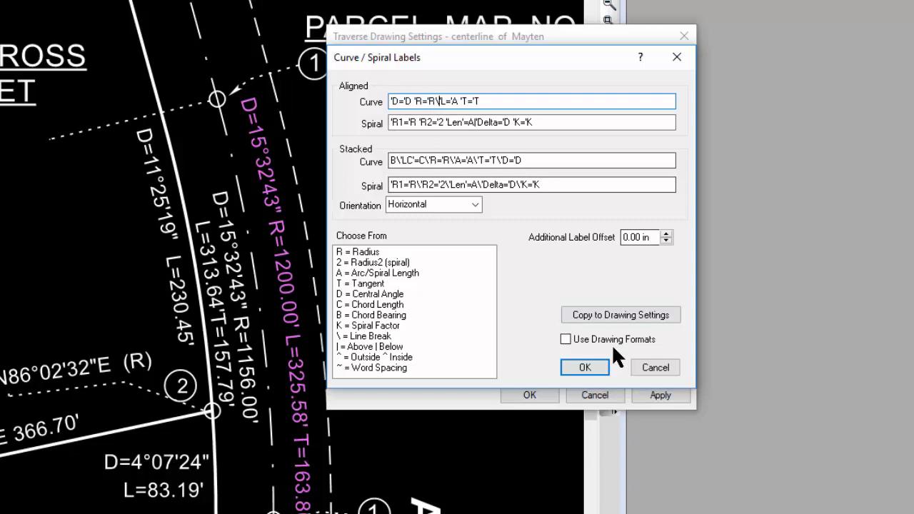
pyautogui.click(586, 367)
pyautogui.click(550, 395)
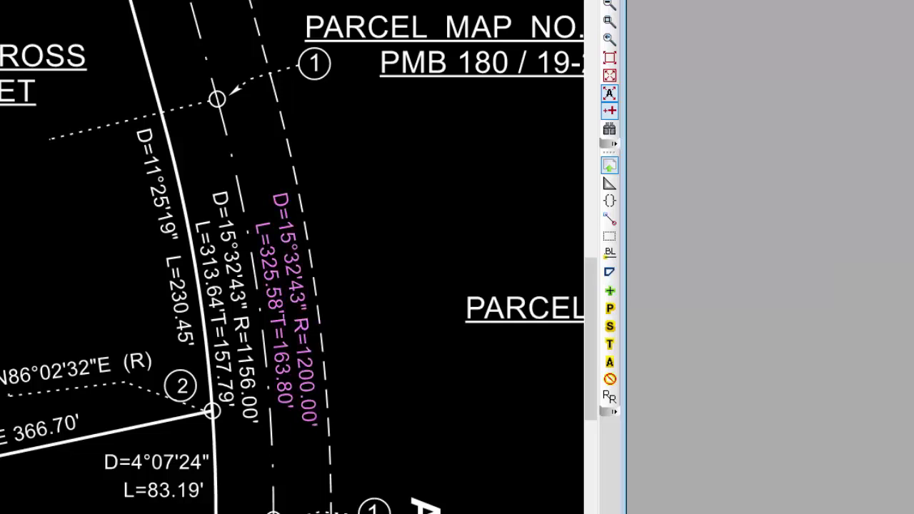
pyautogui.rightClick(285, 303)
pyautogui.click(334, 292)
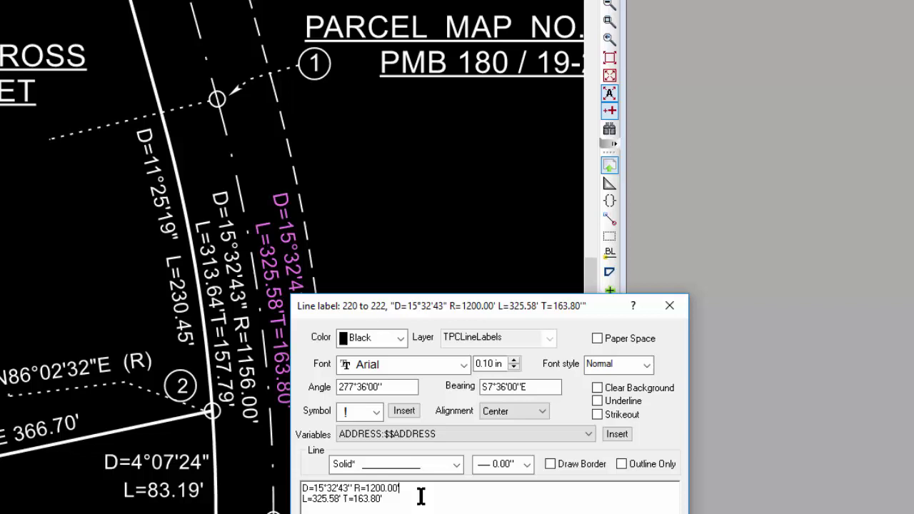
pyautogui.click(421, 490)
pyautogui.press('Delete')
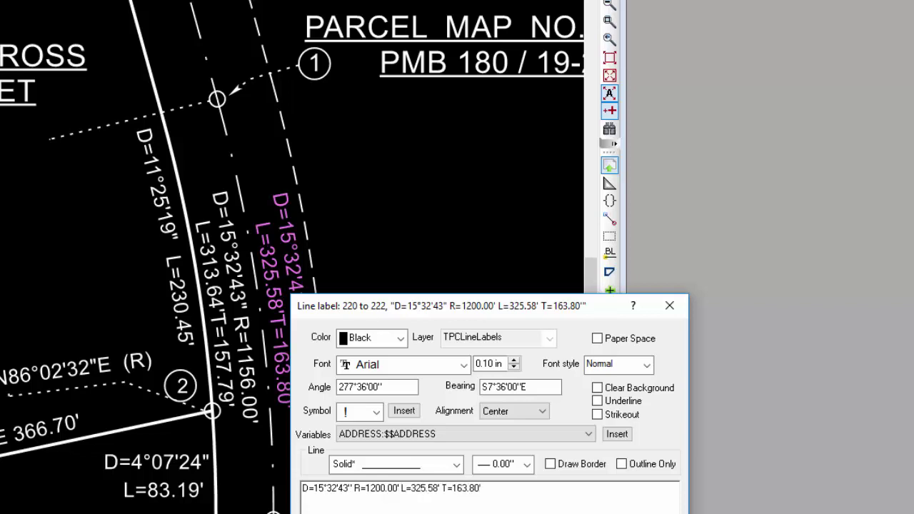
pyautogui.press('Return')
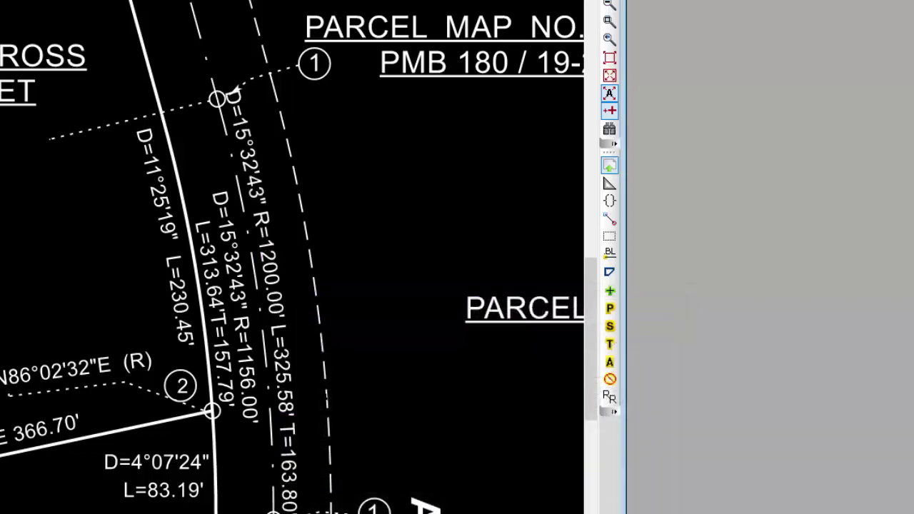
pyautogui.rightClick(280, 310)
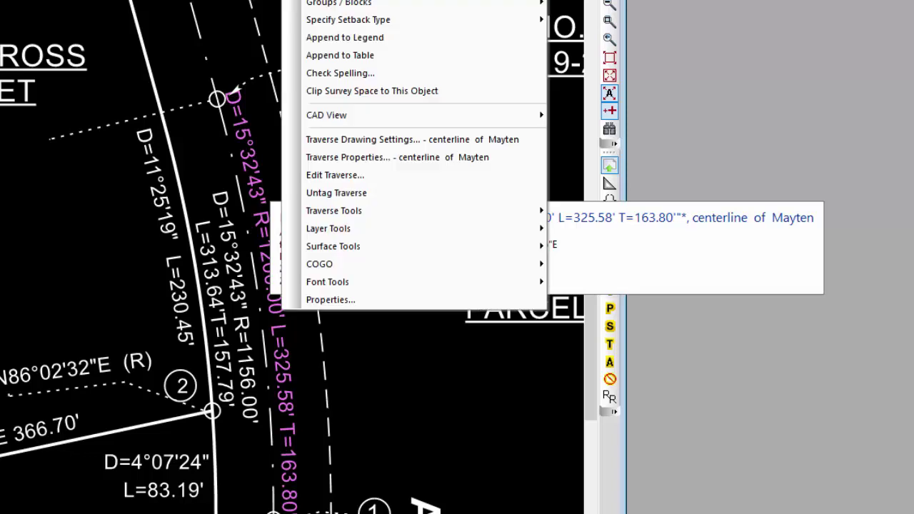
pyautogui.click(335, 300)
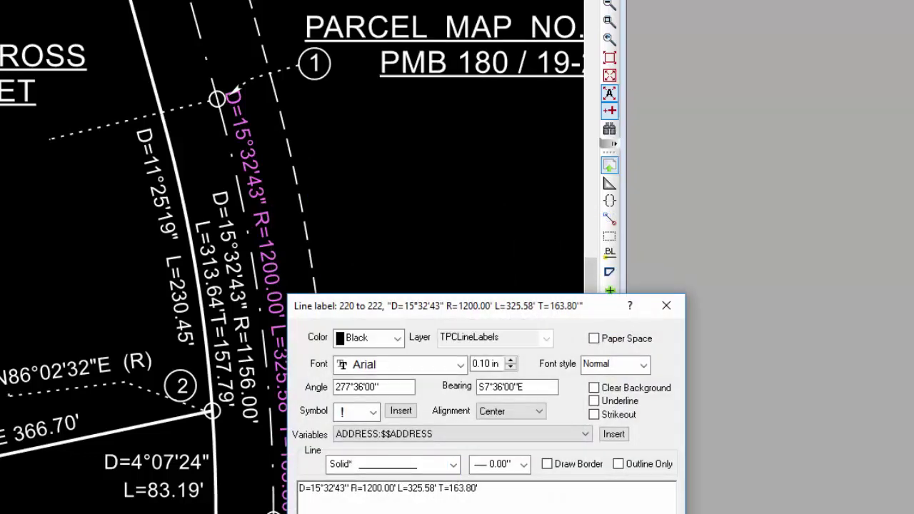
pyautogui.press('Return')
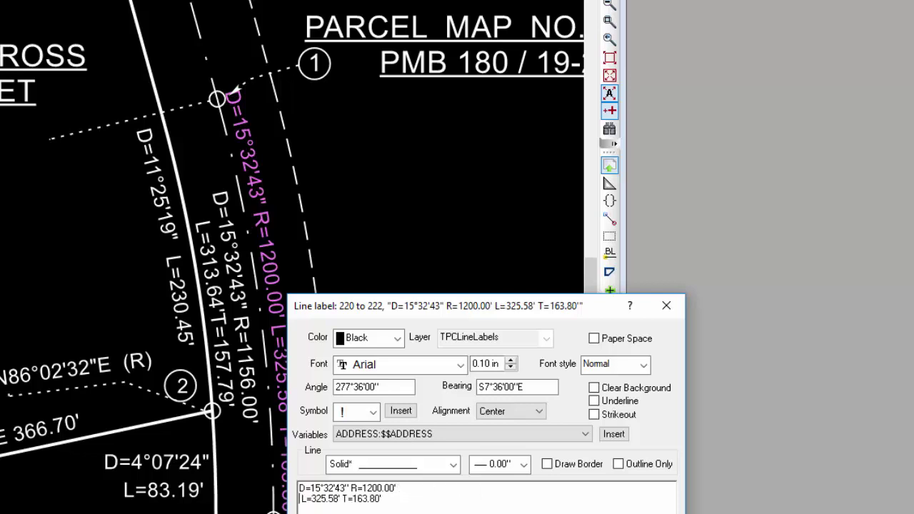
pyautogui.press('Delete')
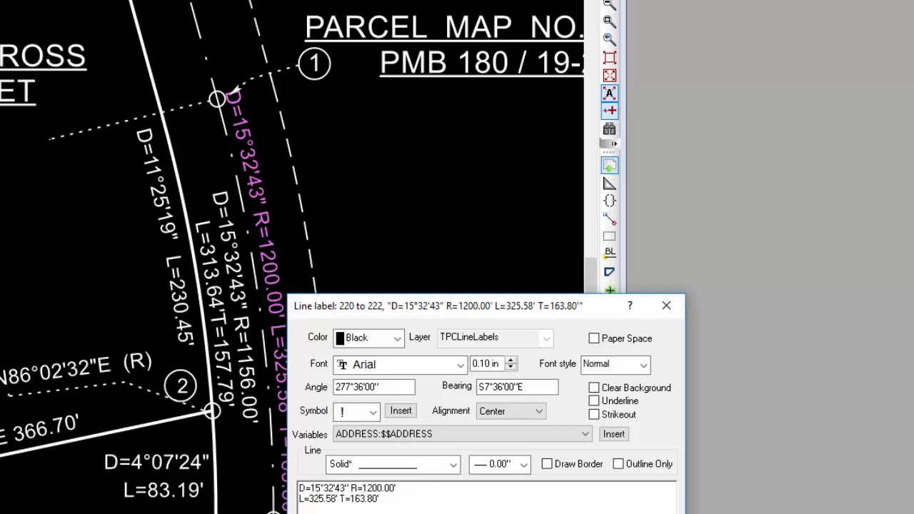
pyautogui.press('Return')
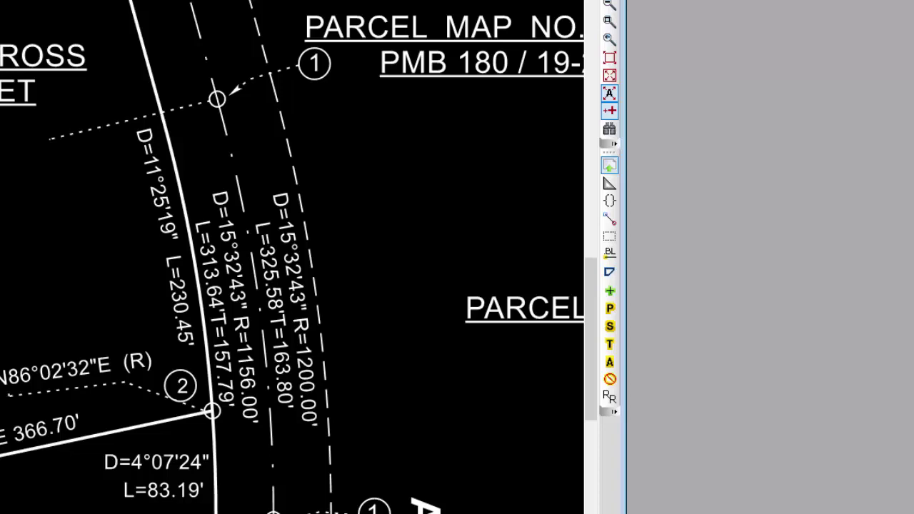